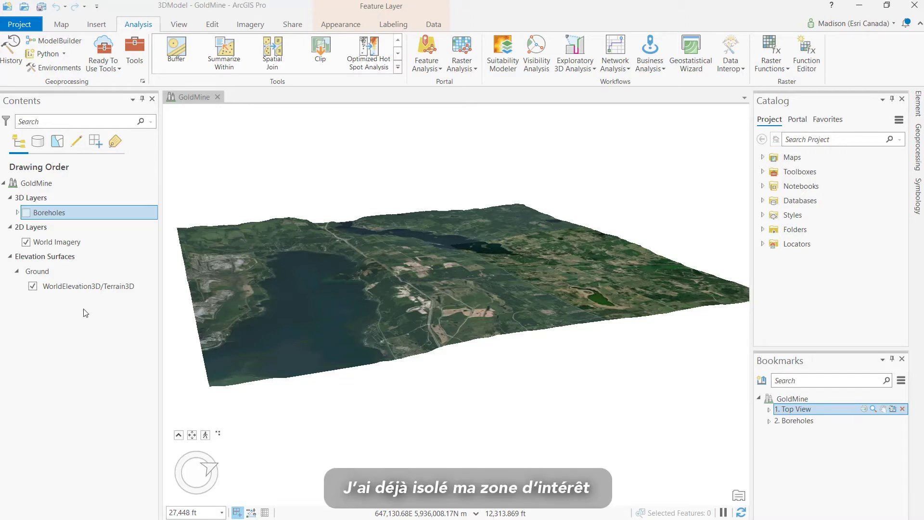
Turn on the Boreholes layer and jump to the '2. Boreholes' bookmark view
click(26, 213)
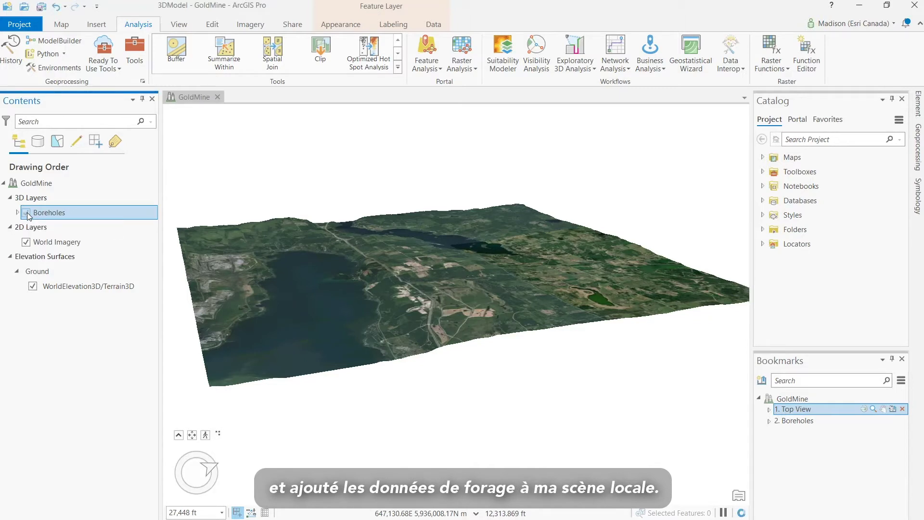
click(805, 420)
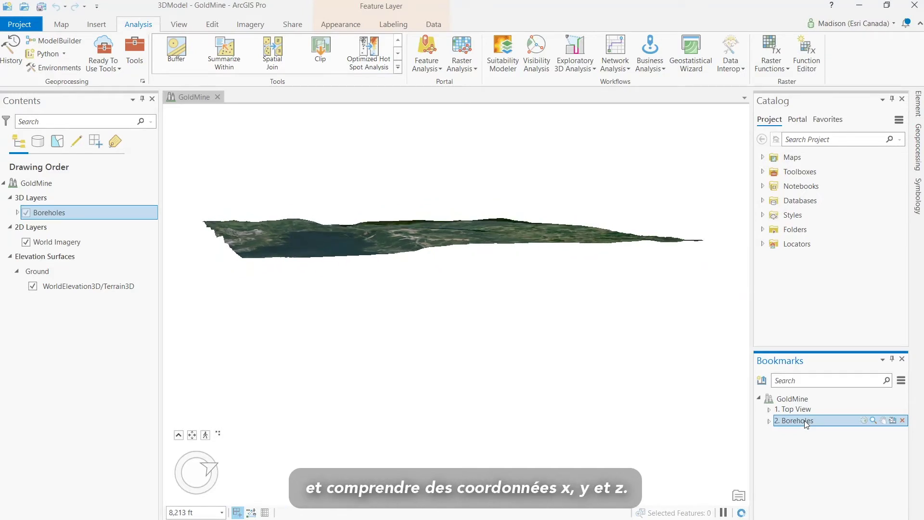
Expand Boreholes in Contents to show its 16 material classes, 1,bedrock to 16,gold
click(17, 212)
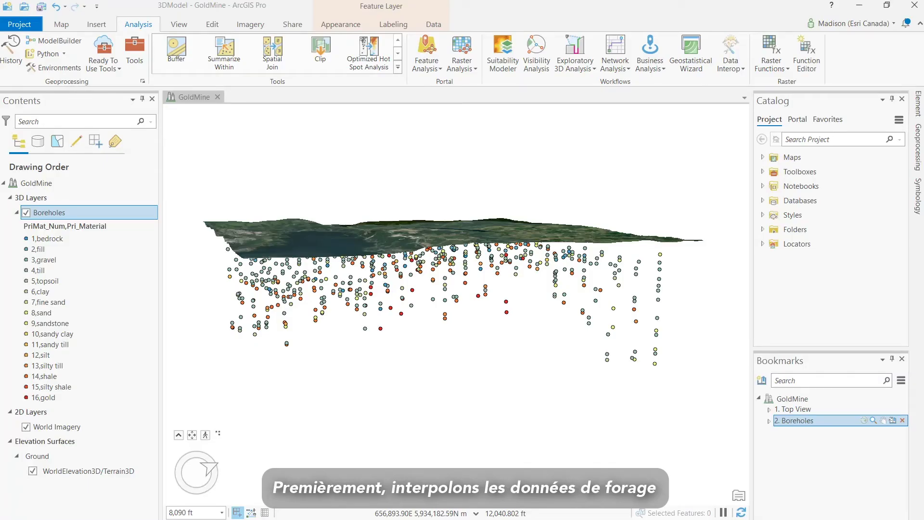
Start Empirical Bayesian Kriging 3D on Boreholes with Depth_ft as elevation field in Foot
click(919, 149)
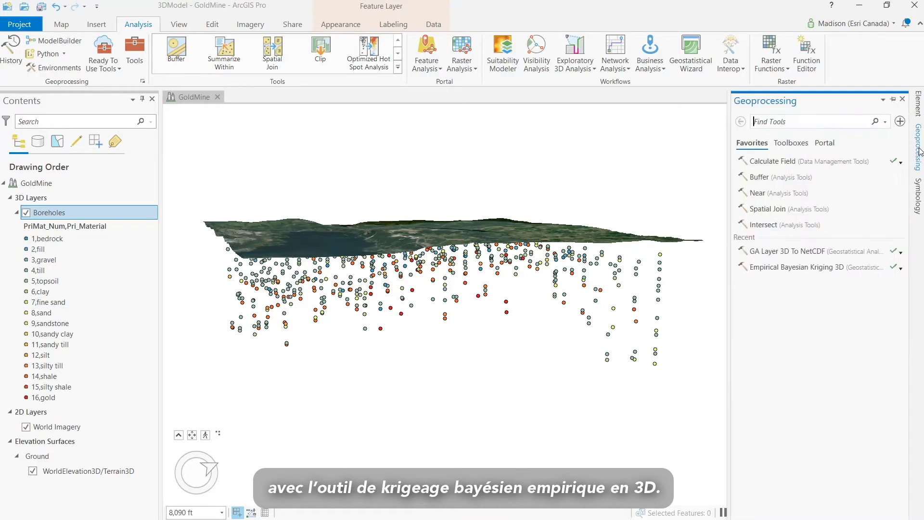
click(801, 267)
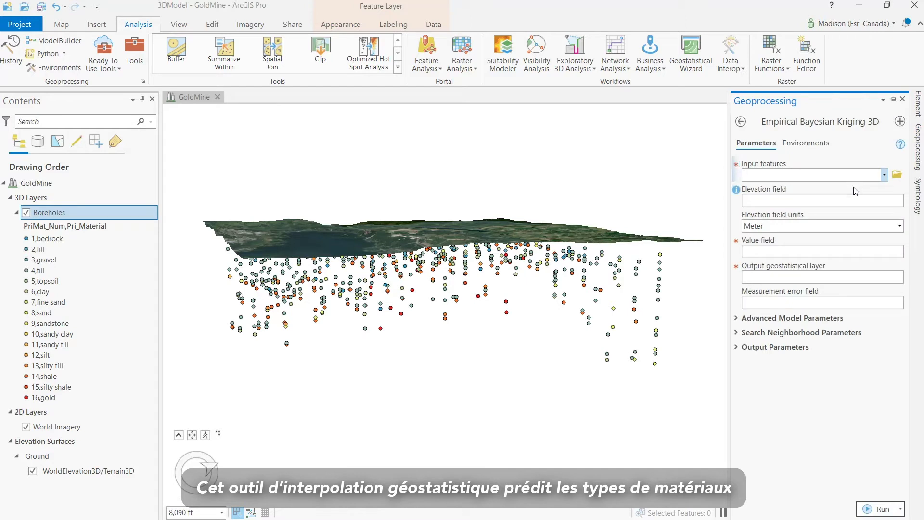
click(885, 175)
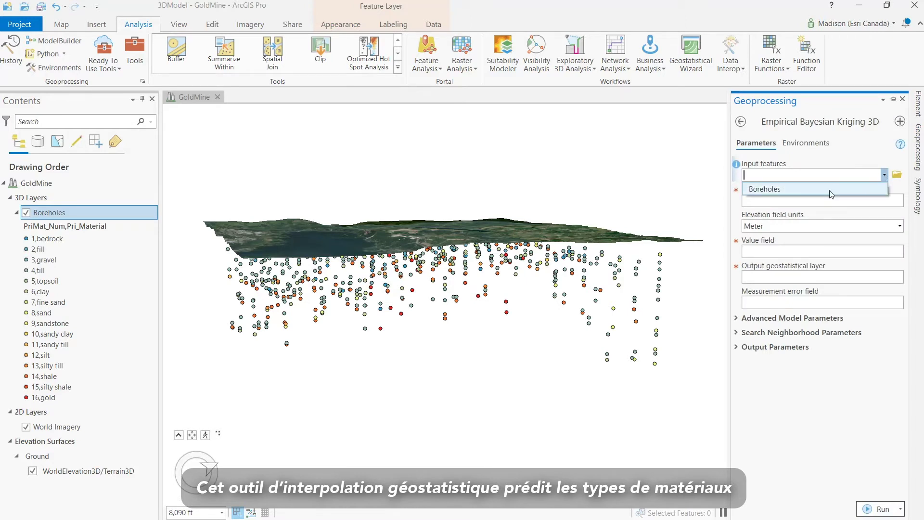
click(819, 191)
click(900, 201)
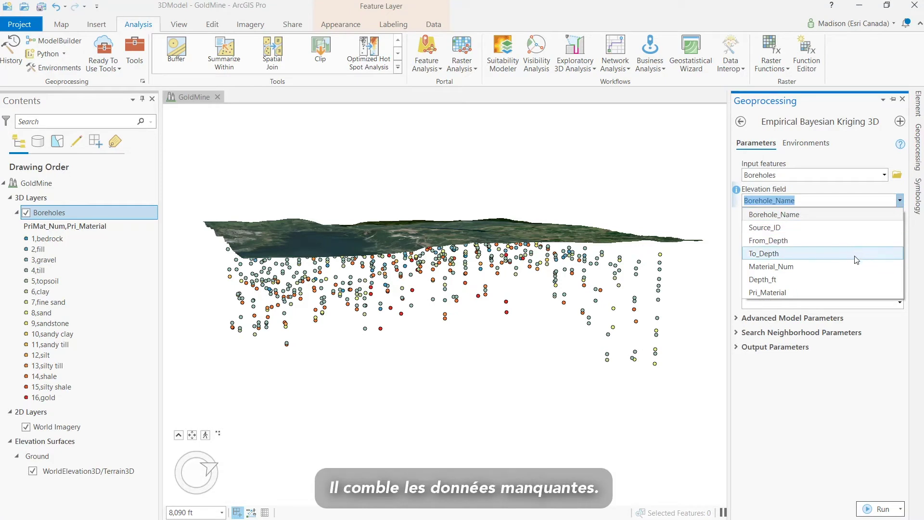
click(859, 279)
click(900, 225)
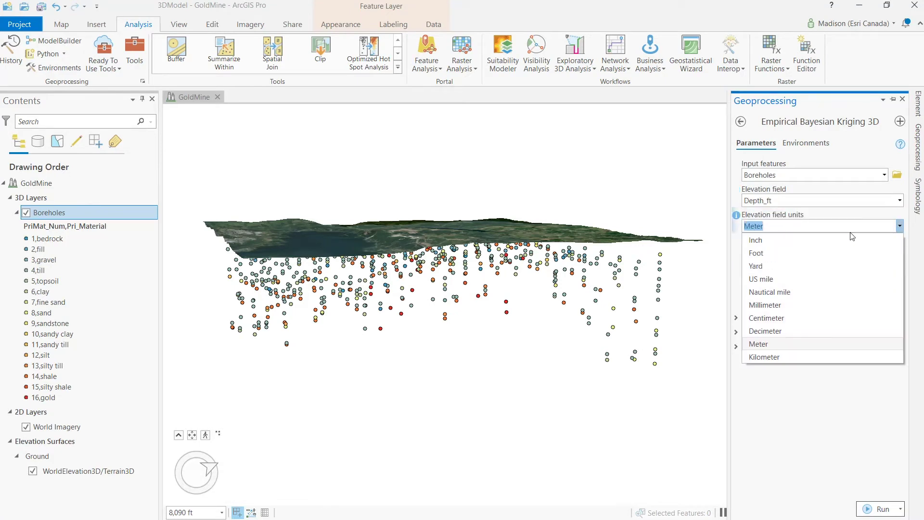
click(796, 254)
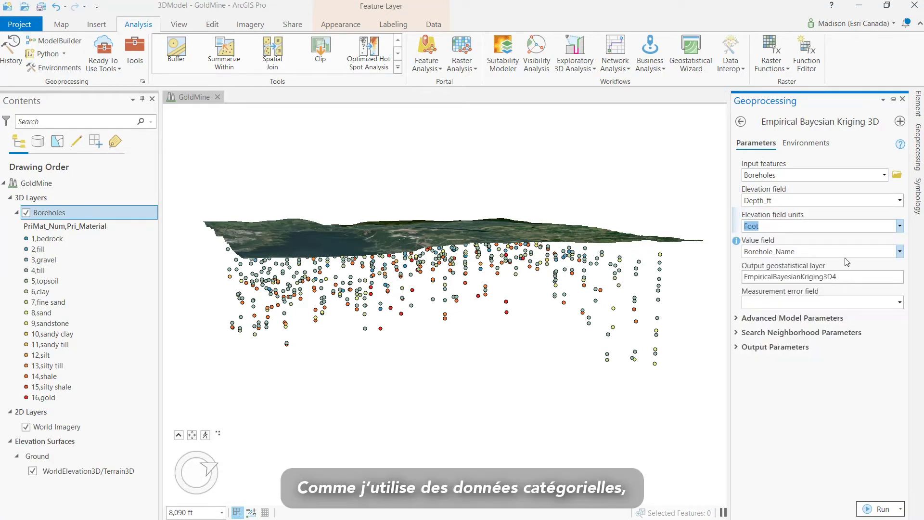
Use Pri_Material as the value field and name the output layer GoldMine_GA
click(900, 251)
click(822, 343)
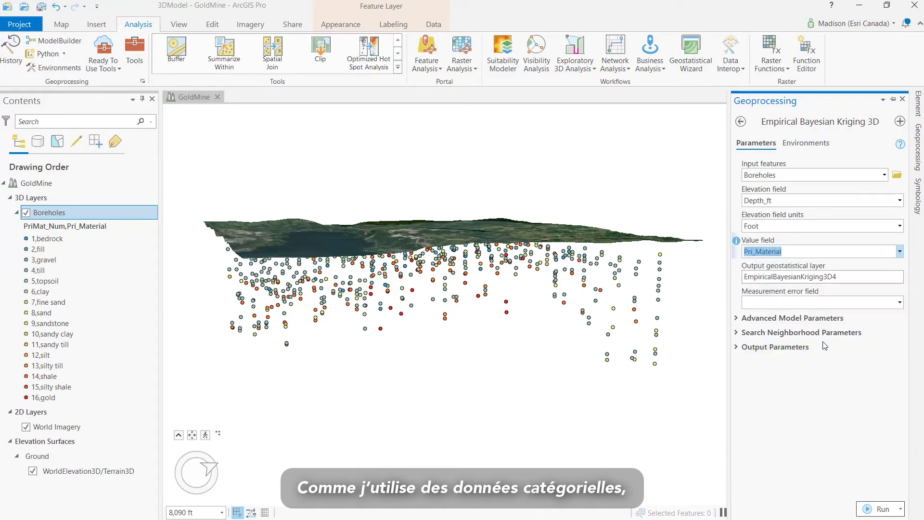
double_click(817, 278)
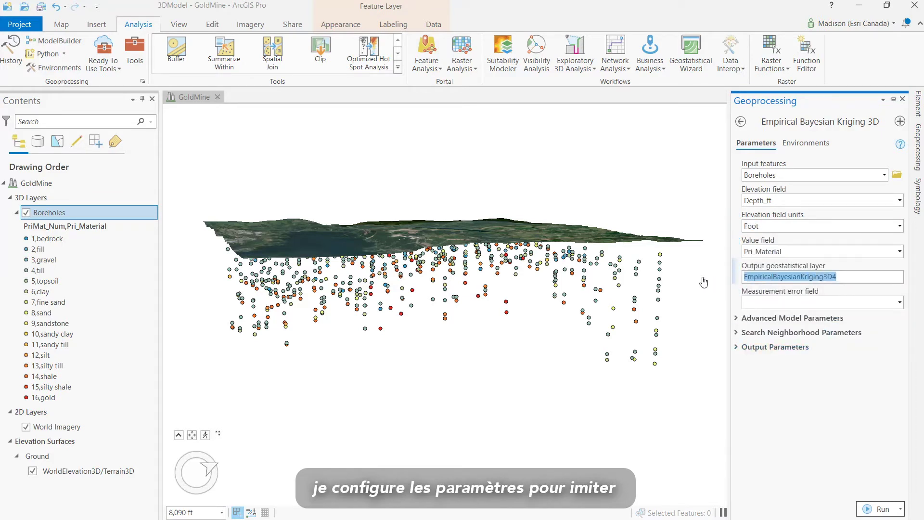
text(GoldMine)
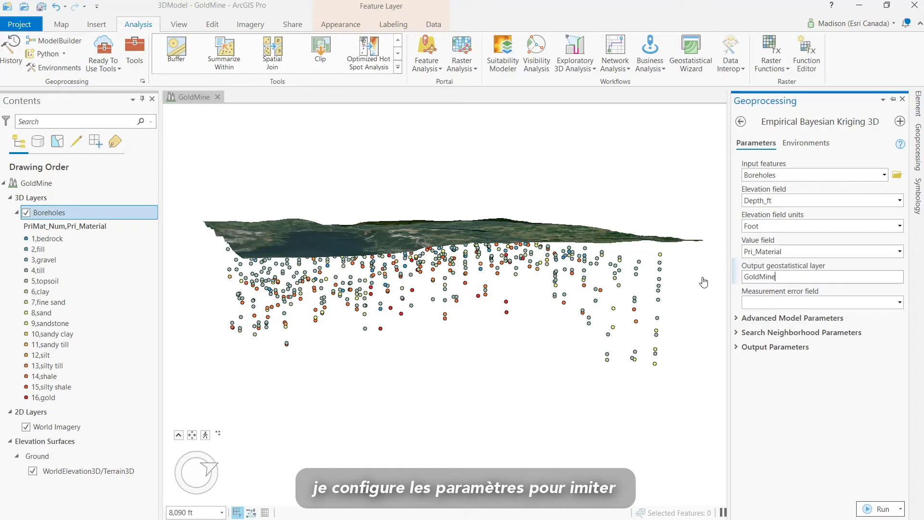
text(_)
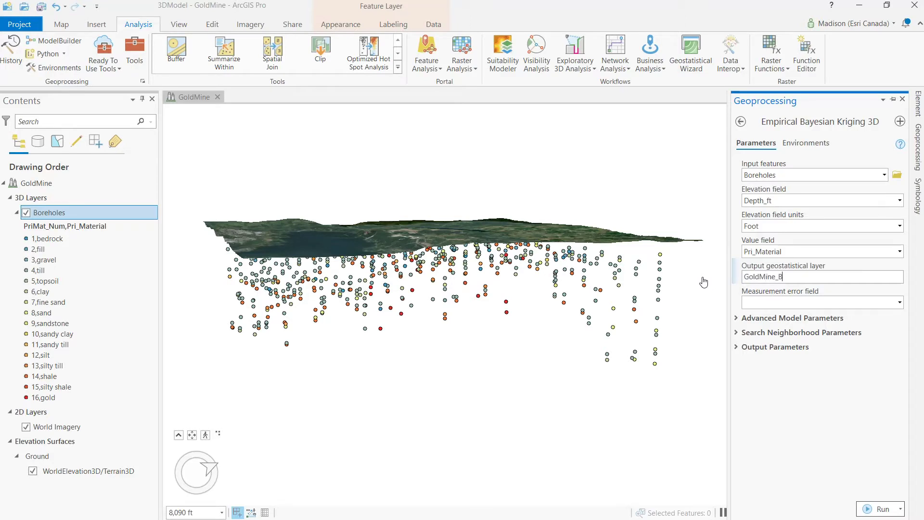
text(GA)
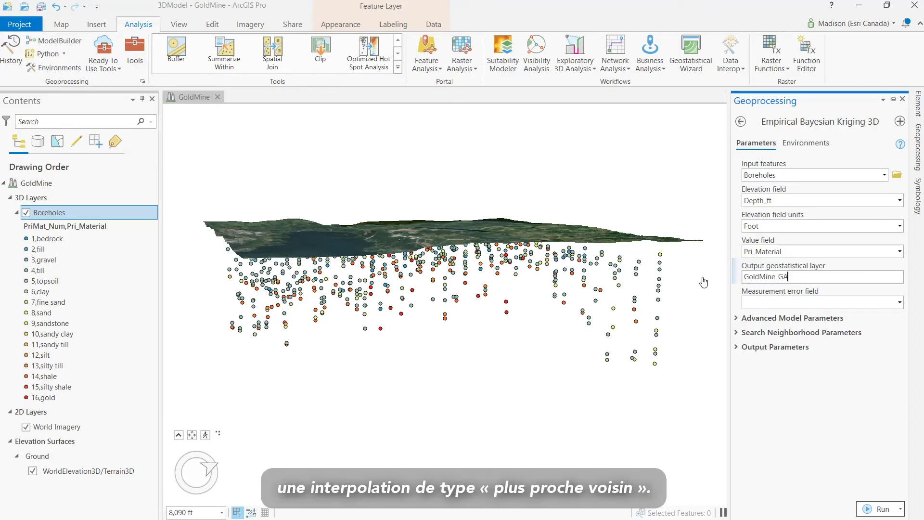
Set the advanced model to Linear semivariogram, subset size 20, 30 simulations
click(738, 319)
click(893, 341)
click(867, 368)
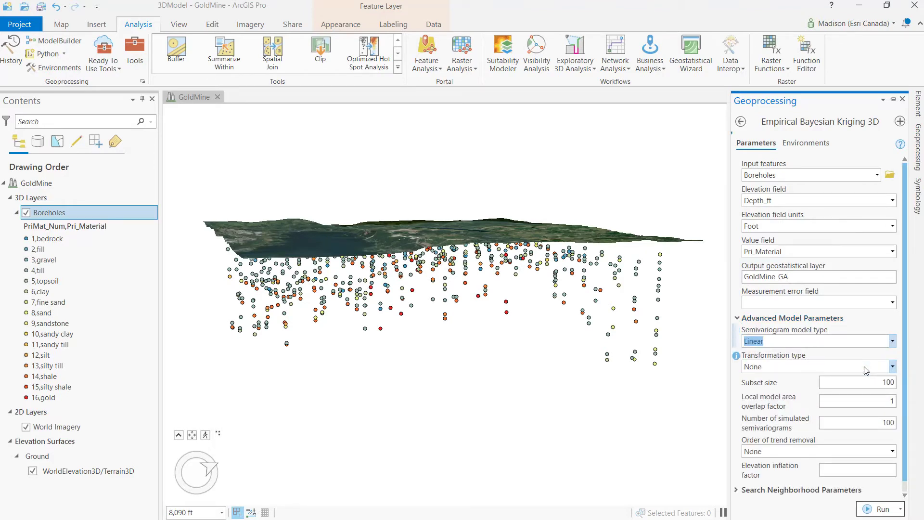
click(891, 382)
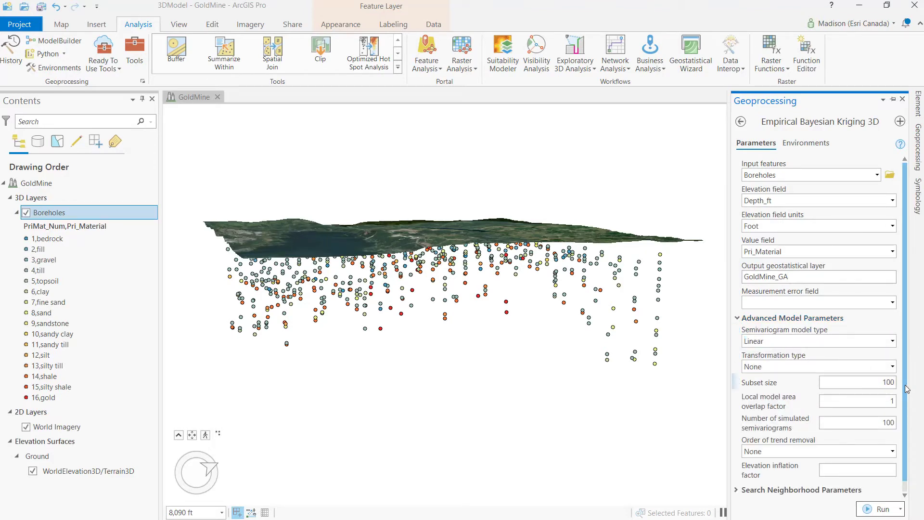
key(BackSpace)
key(BackSpace)
key(BackSpace)
text(20)
key(Tab)
key(Tab)
text(30)
Set inflation factor 2, max neighbors 1 with a single search sector, and run the kriging
scroll(907, 415, down, 1)
click(876, 460)
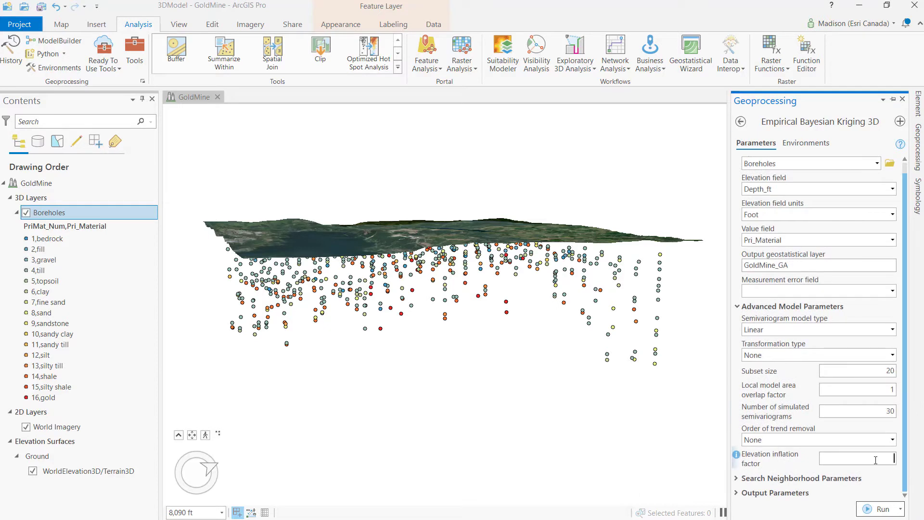
click(778, 478)
scroll(909, 474, down, 5)
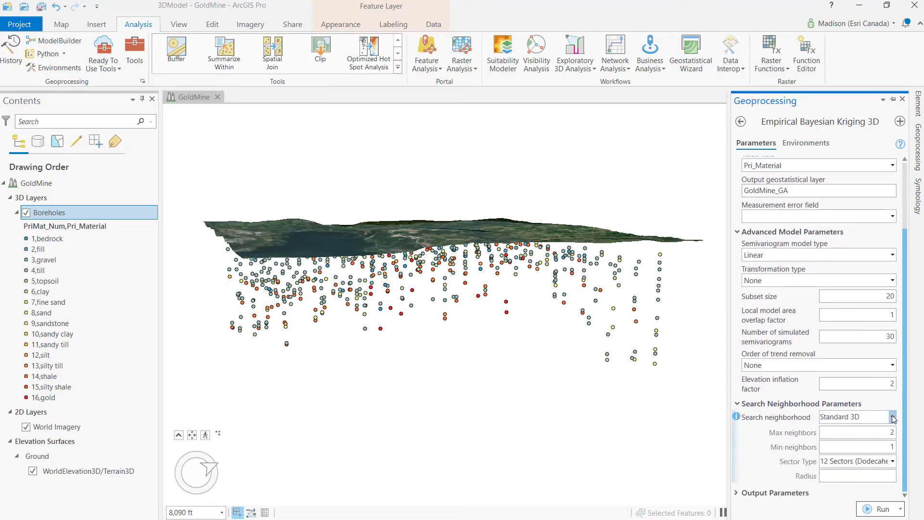
drag(889, 432, 903, 438)
click(893, 461)
click(886, 388)
click(873, 514)
click(777, 512)
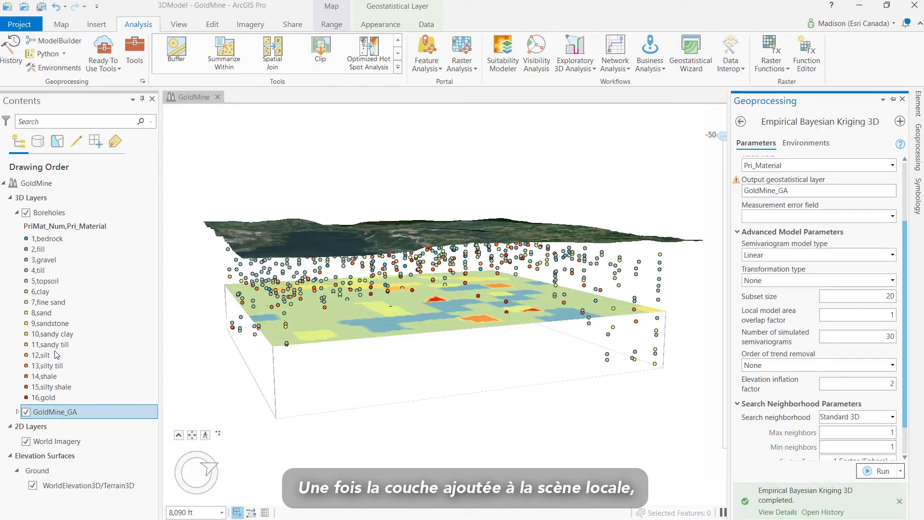
Give GoldMine_GA a vertical exaggeration of 2 in its Layer Properties Elevation page
right_click(50, 412)
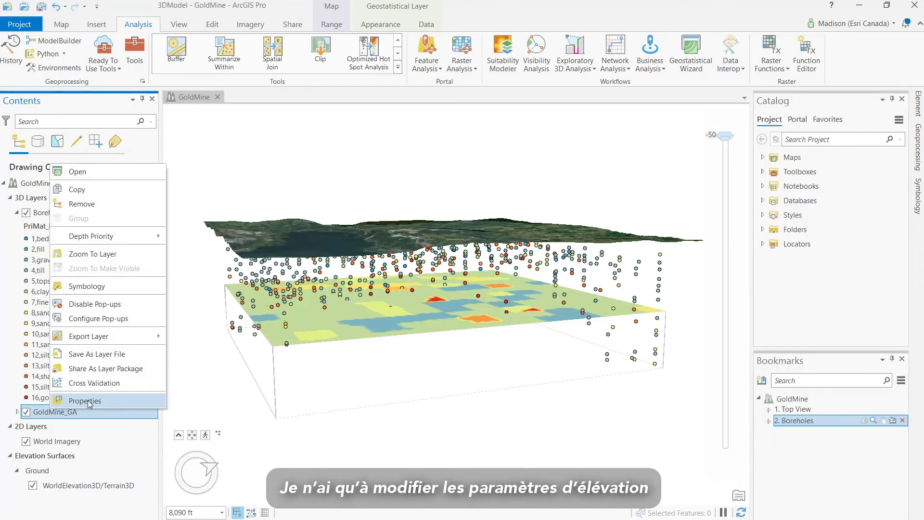
click(88, 400)
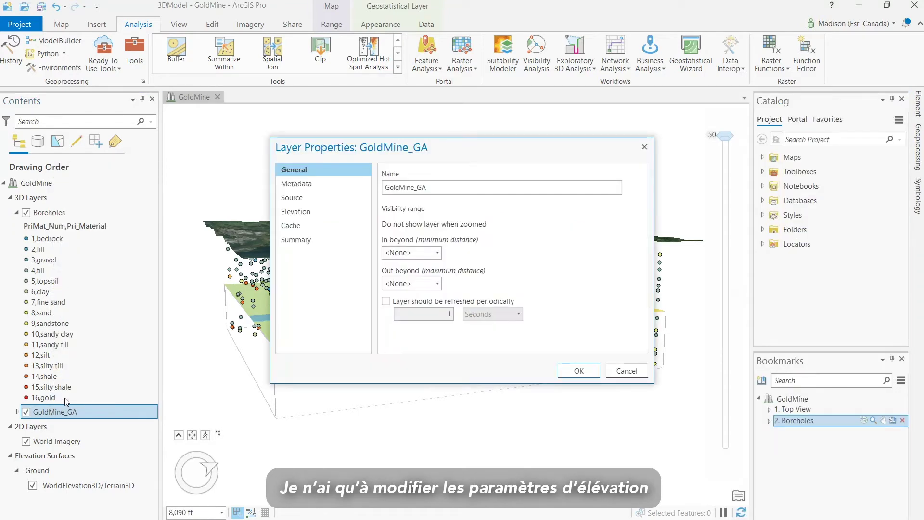
click(300, 213)
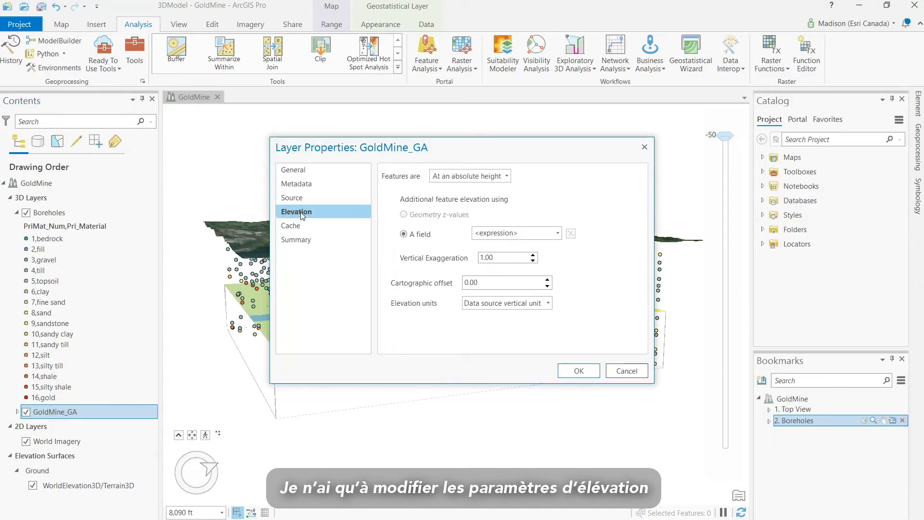
click(485, 258)
key(BackSpace)
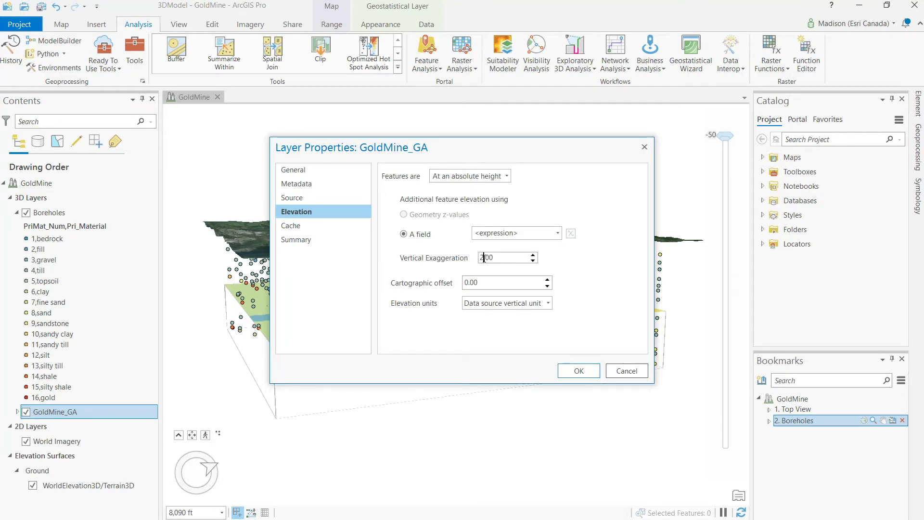
text(2)
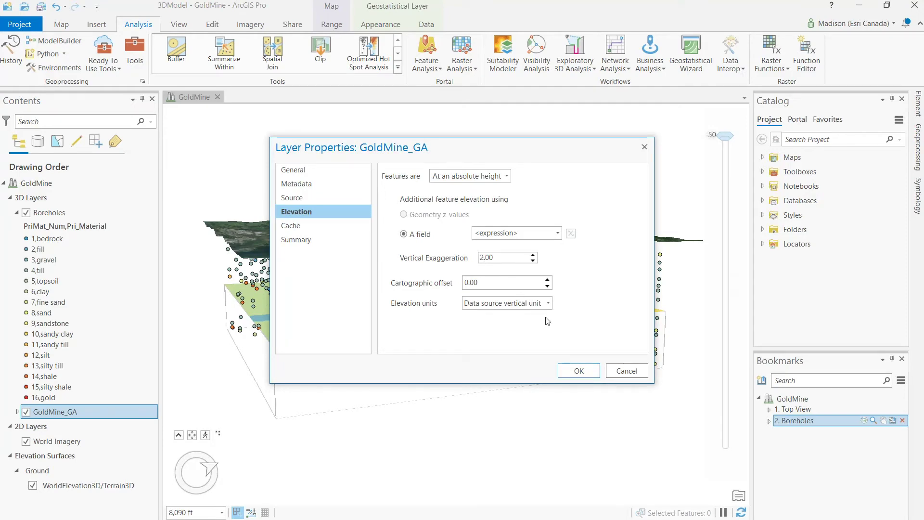
click(579, 371)
mouse_move(727, 138)
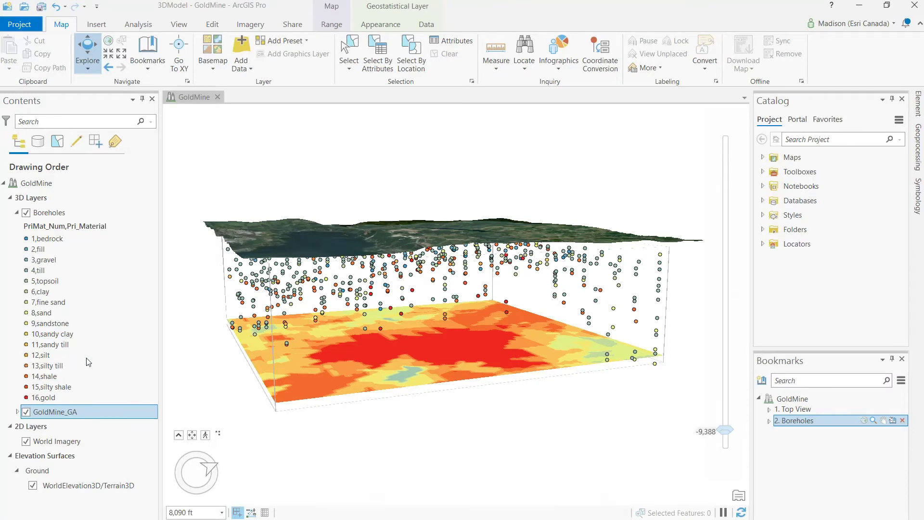
Bring up the Geoprocessing pane in place of the Catalog
click(920, 155)
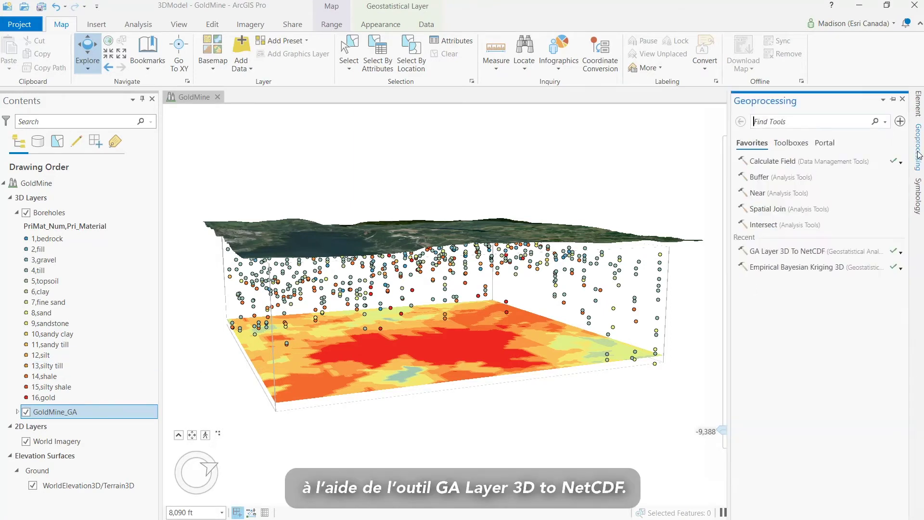
Run GA Layer 3D To NetCDF on GoldMine_GA, writing output GoldMine_Voxel with default spacings
click(792, 252)
click(886, 176)
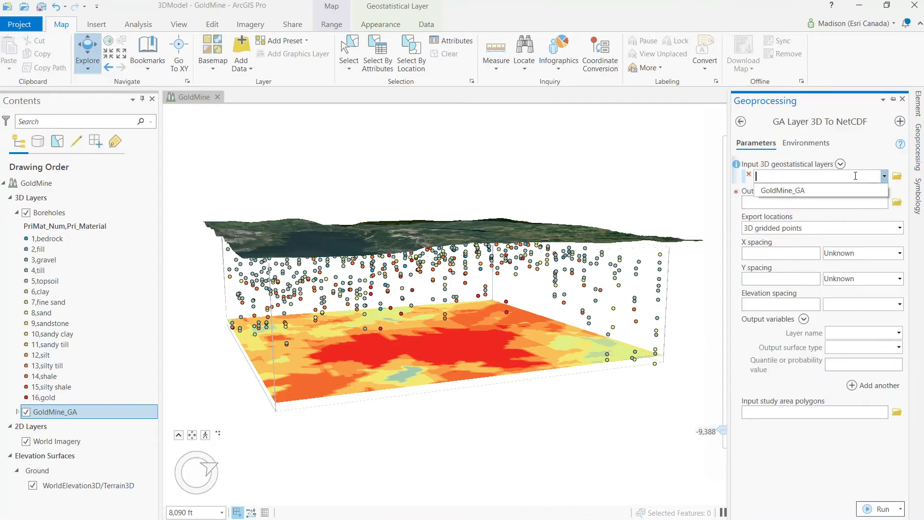
click(781, 188)
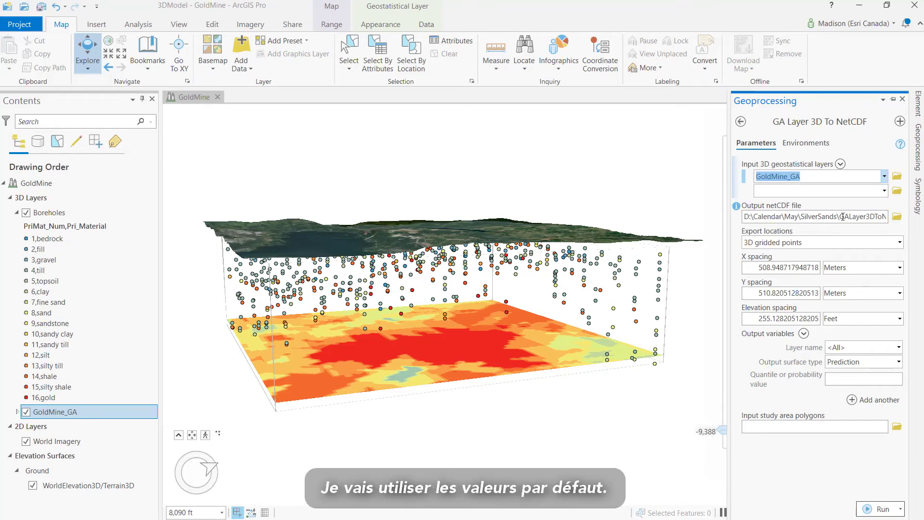
key(Tab)
key(Tab)
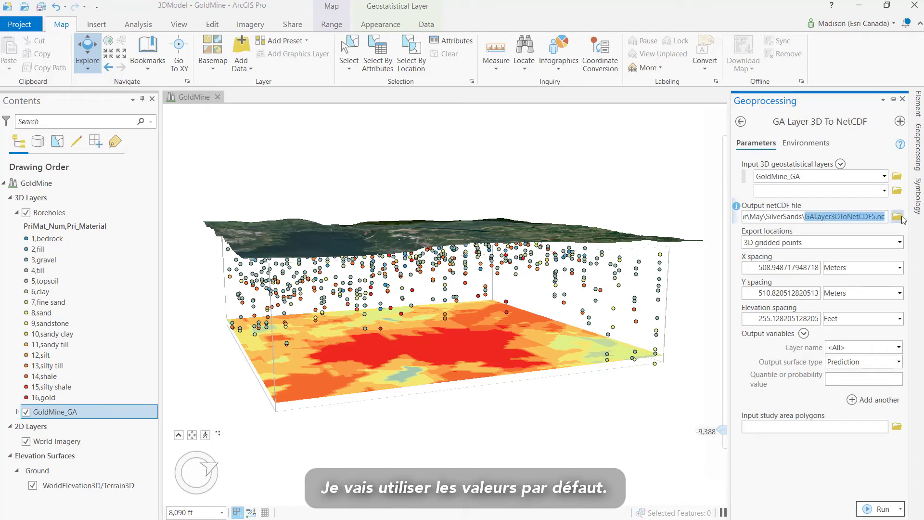
text(GoldMine_Voxel)
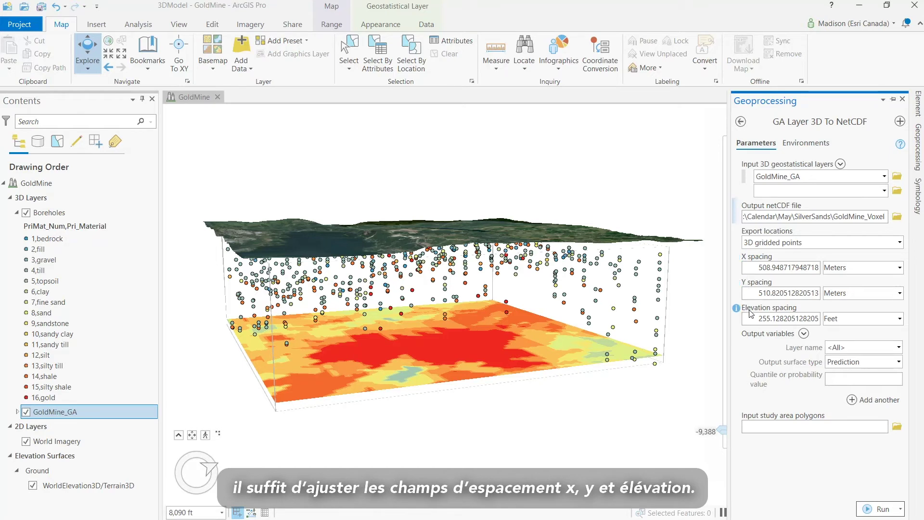
click(887, 510)
mouse_move(875, 490)
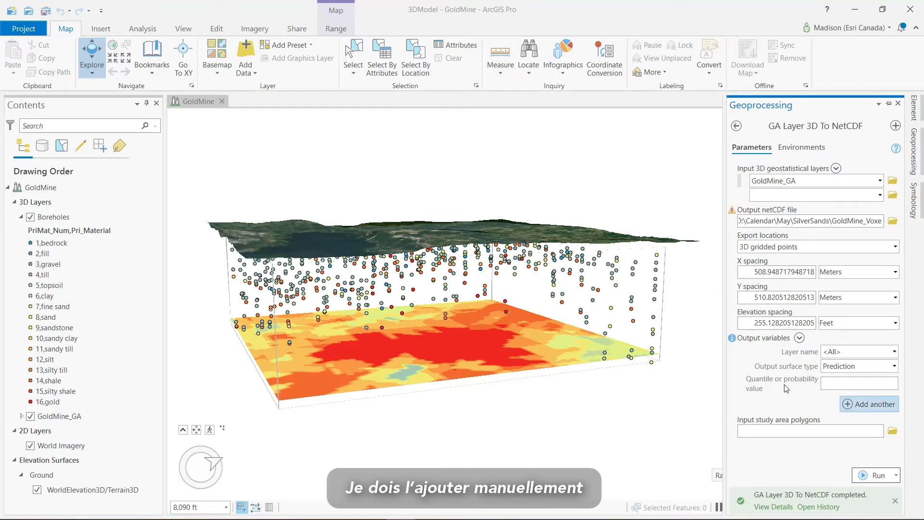
Add GoldMine_Voxel.nc as a multidimensional voxel layer with its variable set to Discrete
click(253, 71)
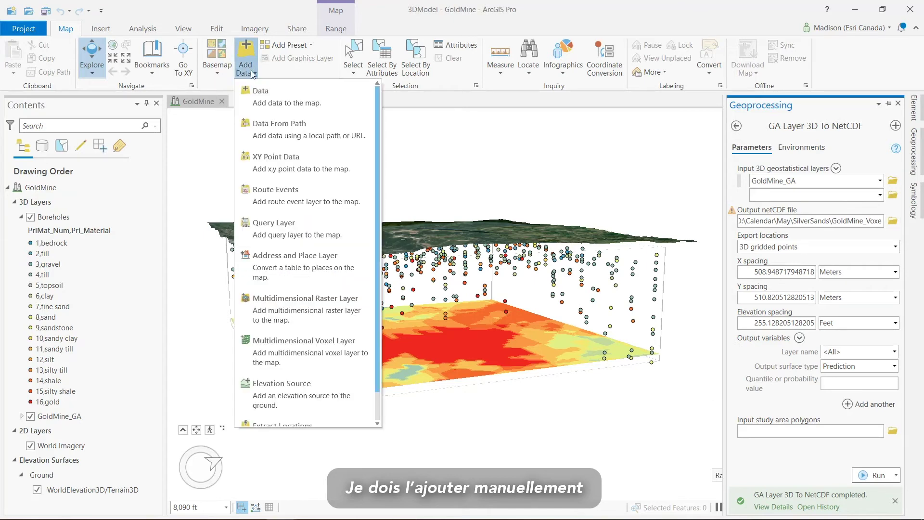
click(304, 354)
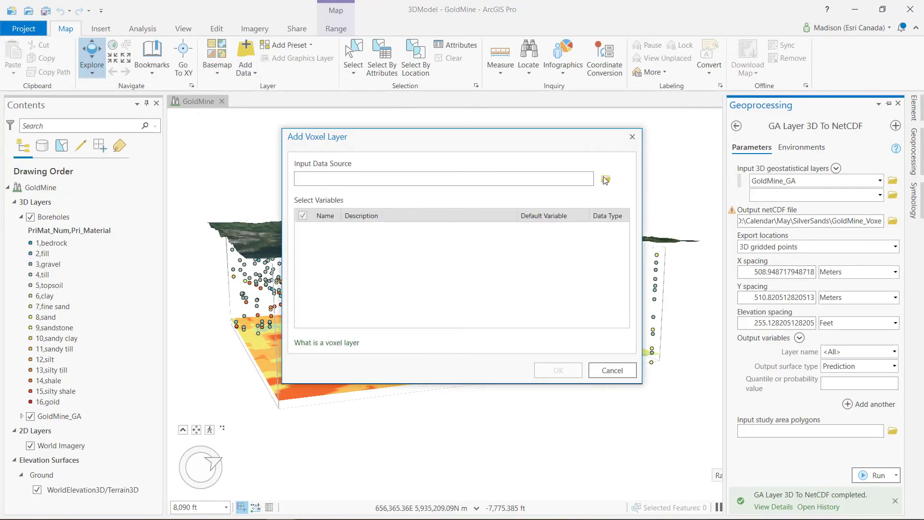
click(605, 179)
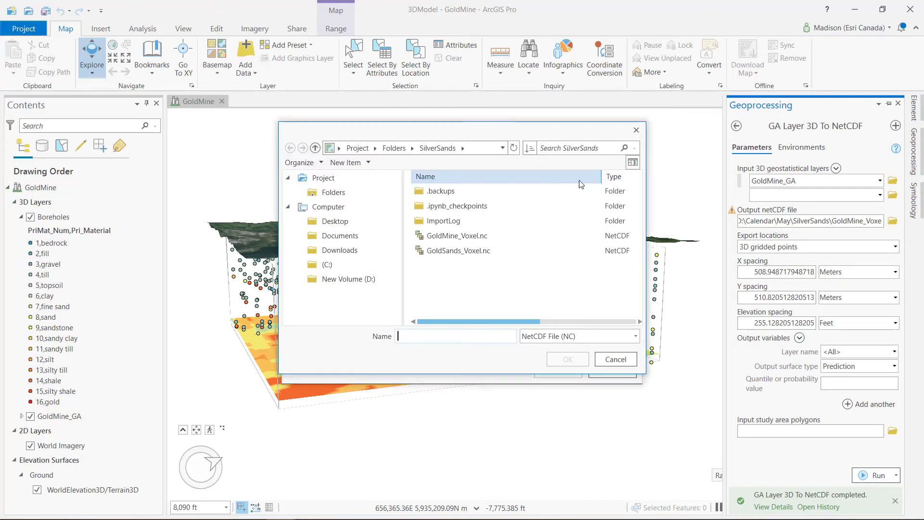
click(463, 238)
click(569, 359)
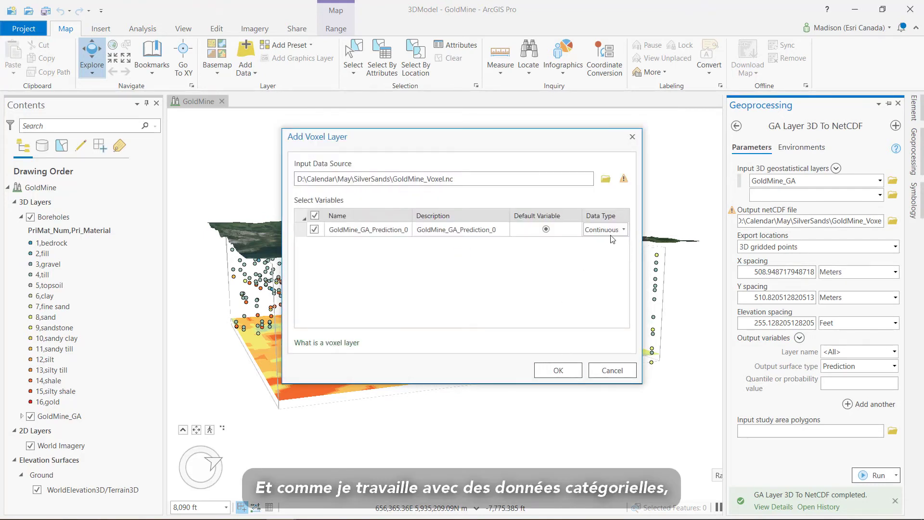
click(624, 230)
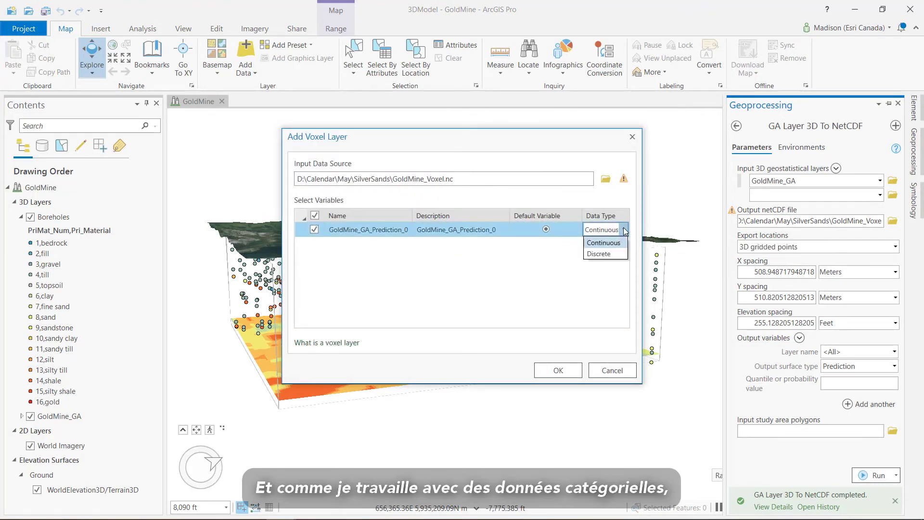
click(601, 255)
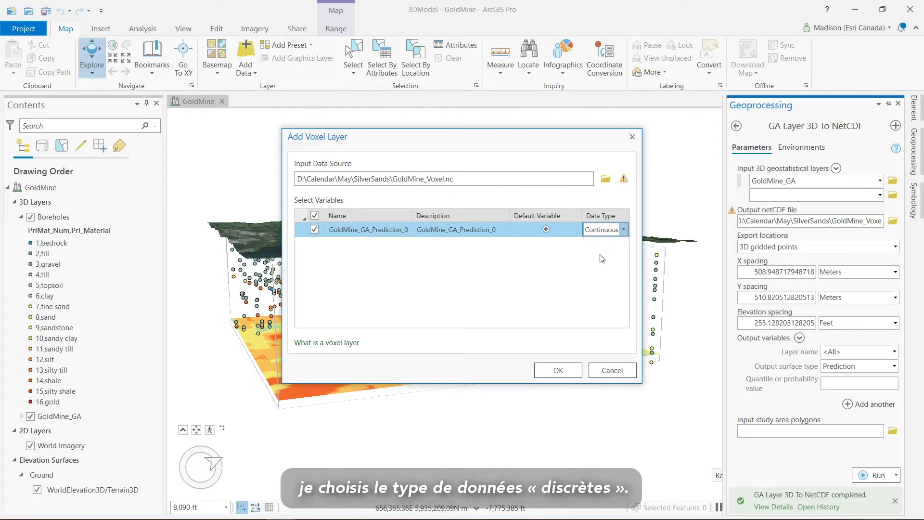
click(558, 369)
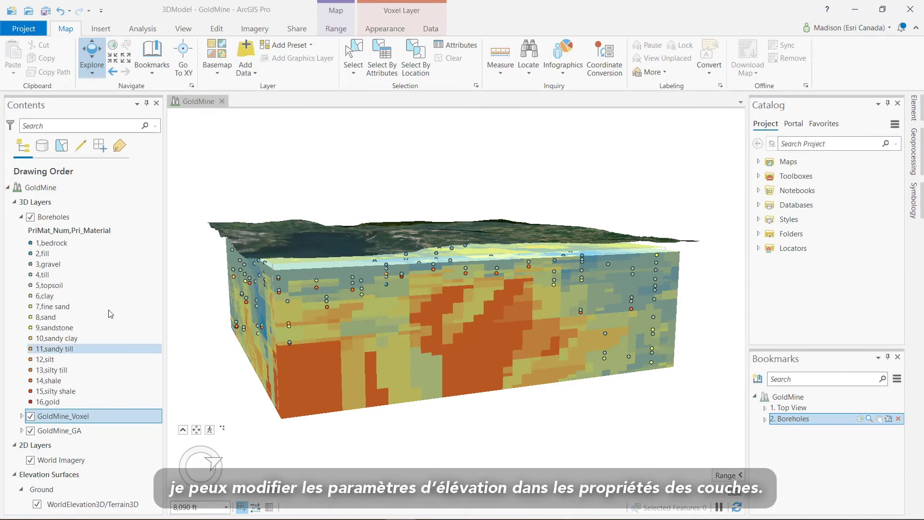
Turn off Boreholes and GoldMine_GA, then tilt the view to see the voxel block
click(29, 217)
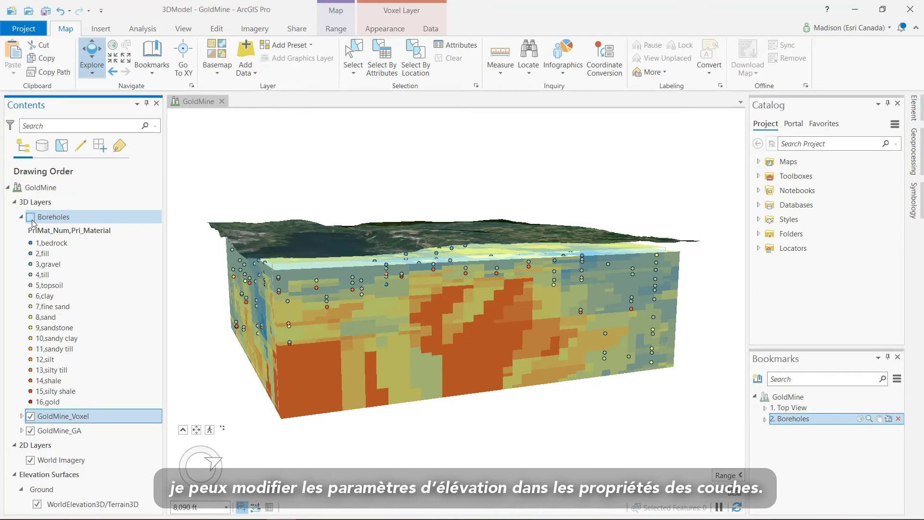
click(31, 430)
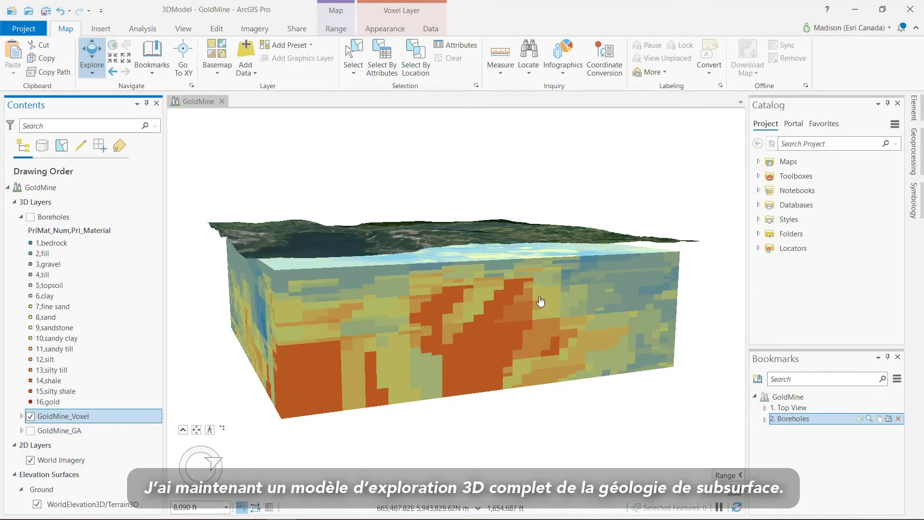
middle_drag(477, 279, 433, 210)
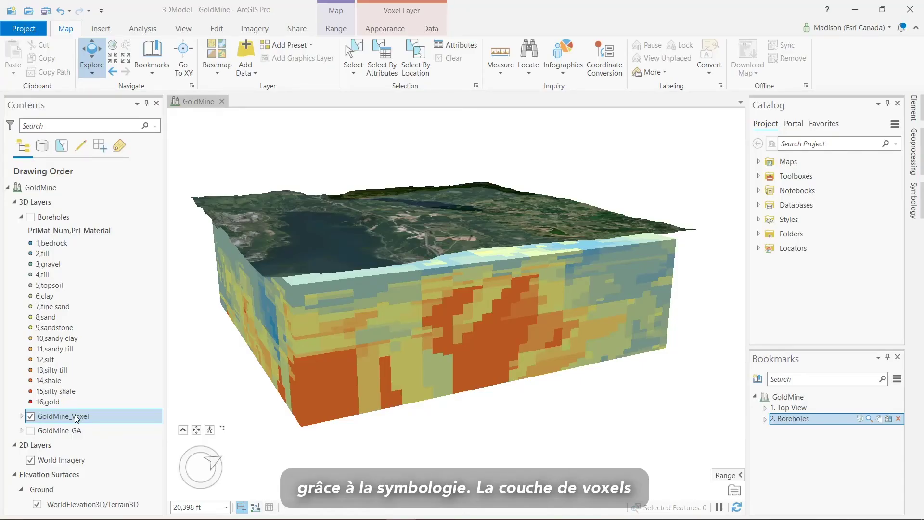
Open GoldMine_Voxel's Symbology pane and scroll through its unique values 1 to 16
right_click(76, 418)
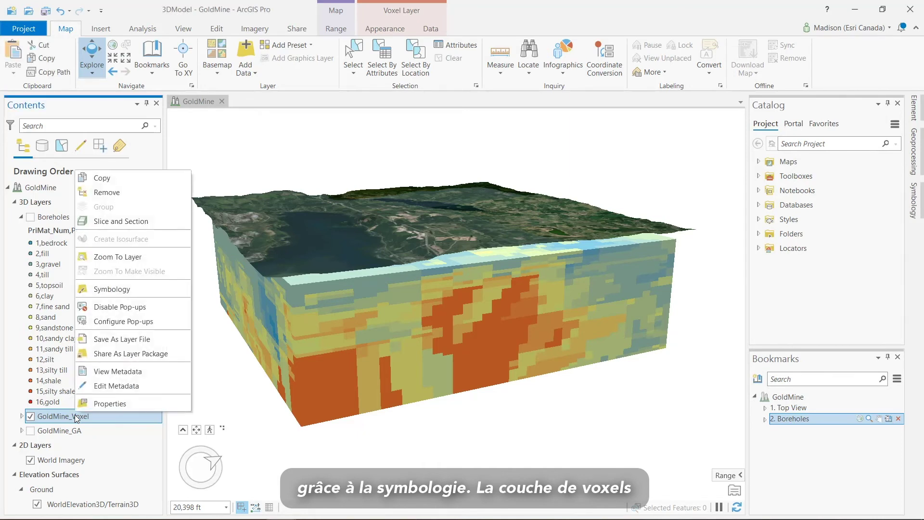
click(113, 289)
click(808, 372)
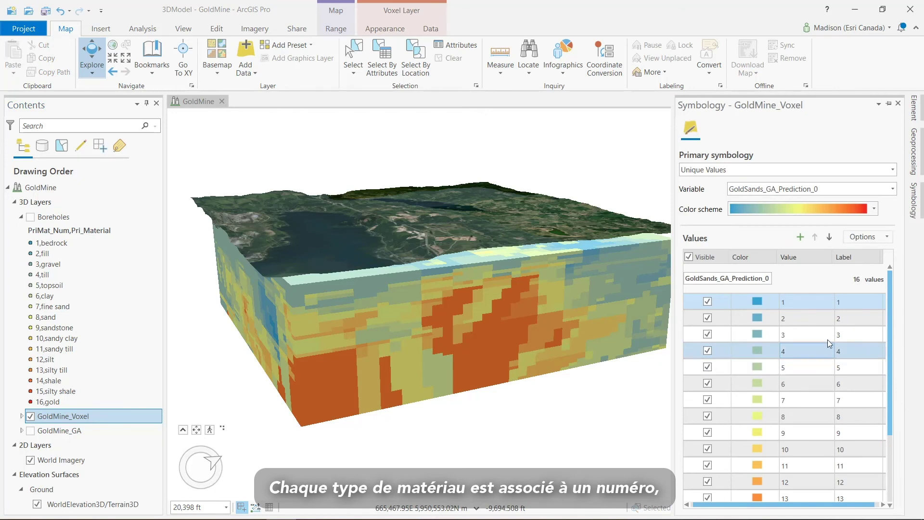
drag(890, 283, 890, 364)
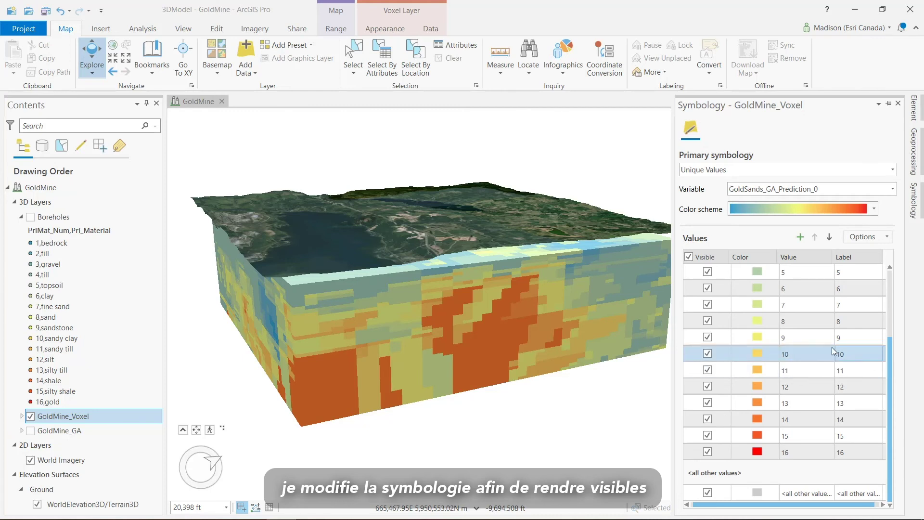
Hide all voxel material values except value 16, leaving only the red gold body under the terrain
click(689, 259)
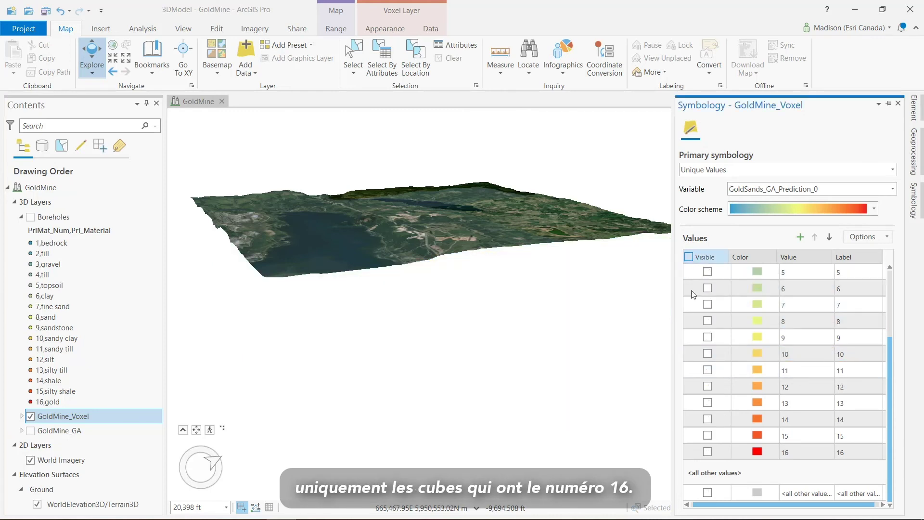
click(708, 452)
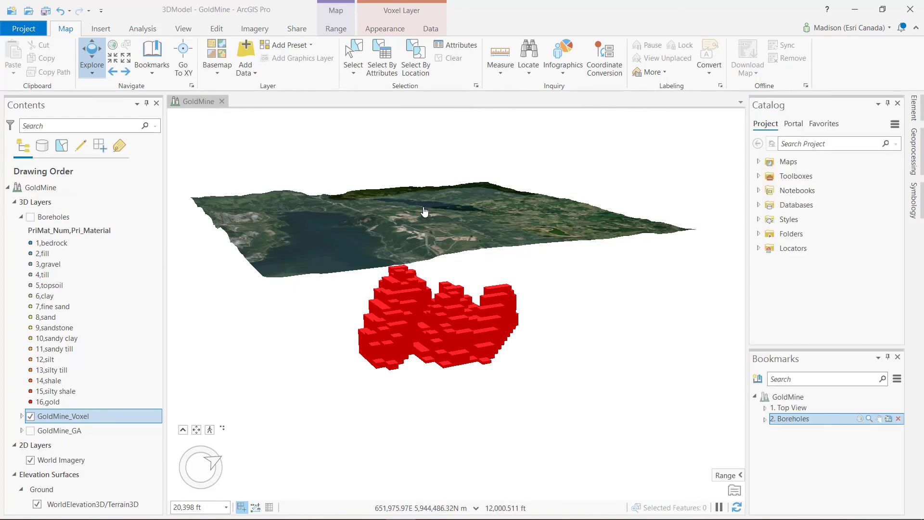
click(423, 207)
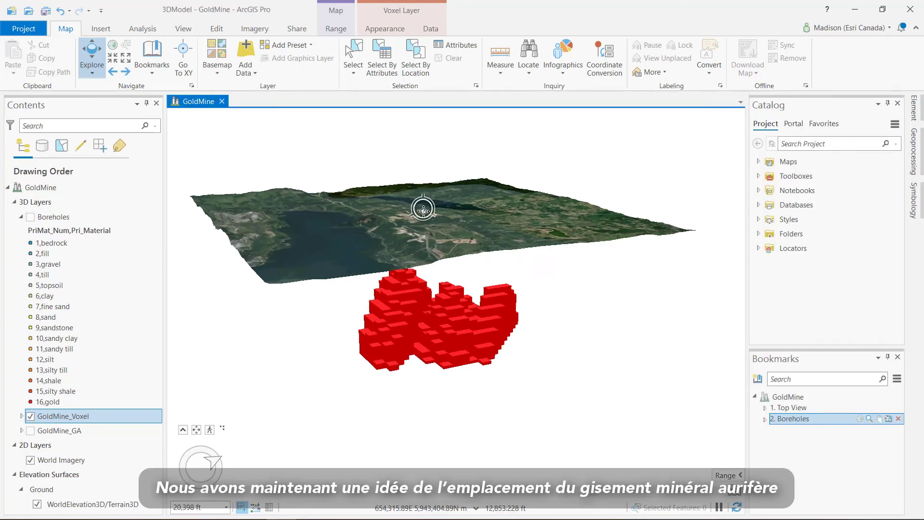